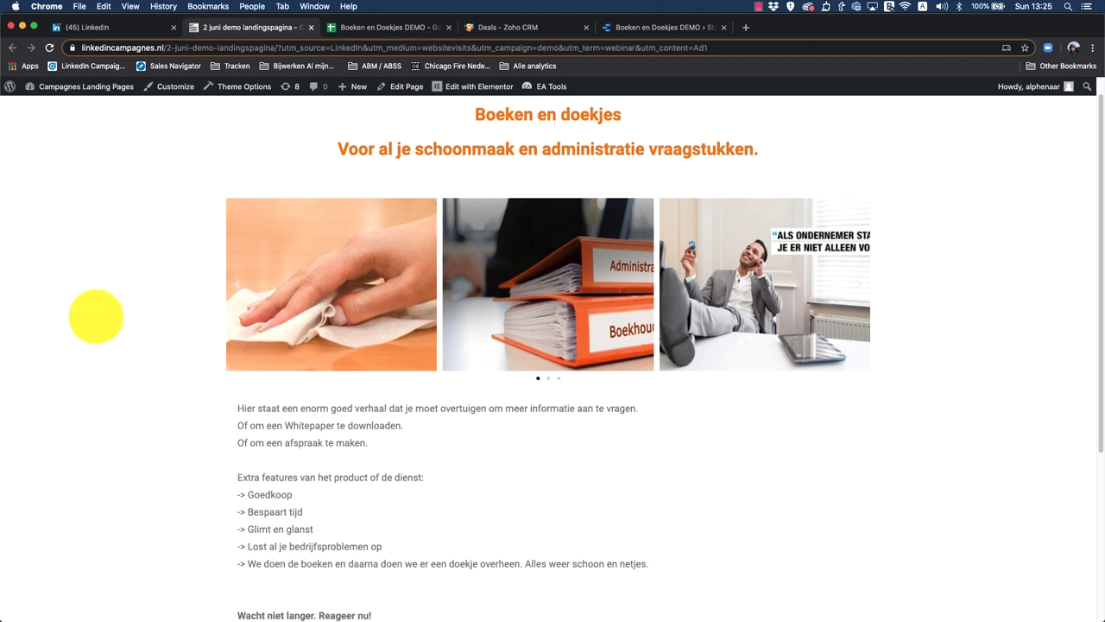
scroll(100, 316, "down", 2)
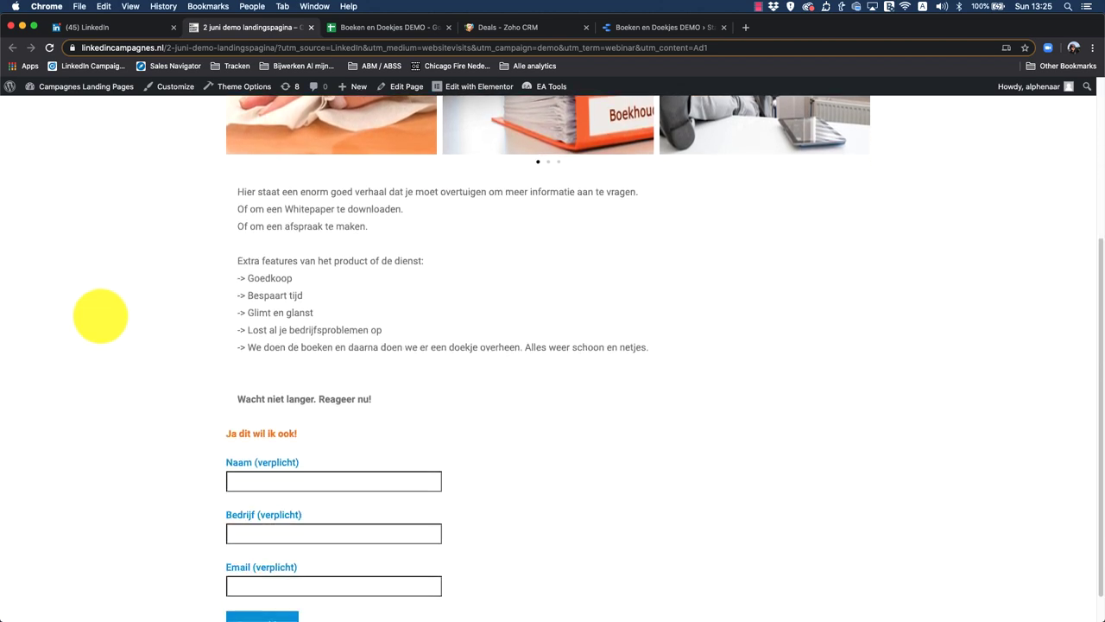
Step: Enter the new lead's name in Naam and their company name in Bedrijf, fixing typos
left_click(364, 480)
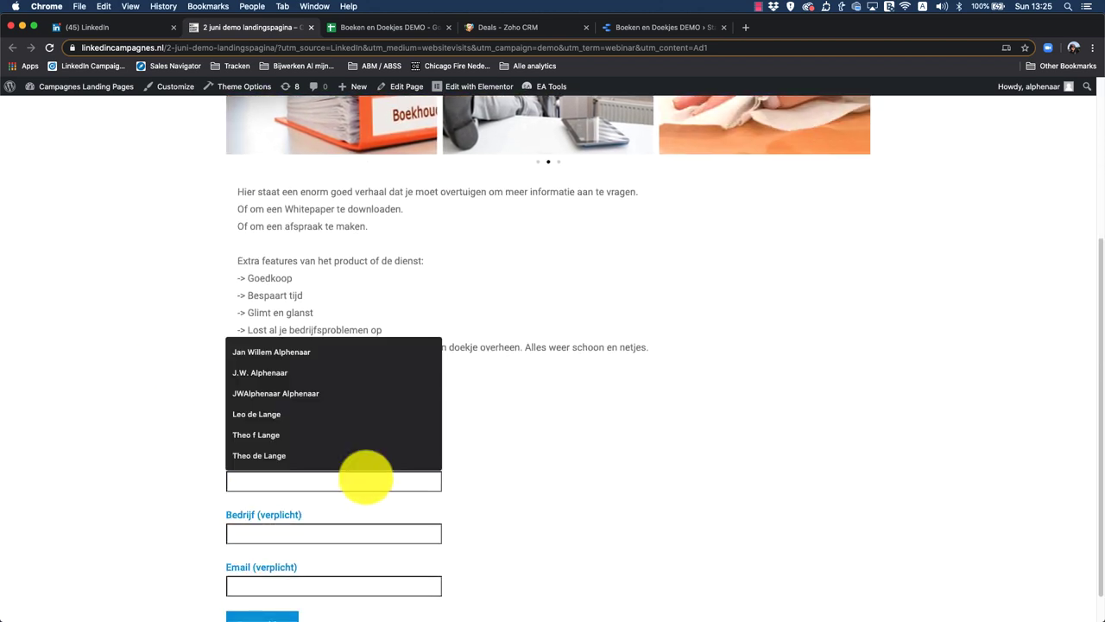
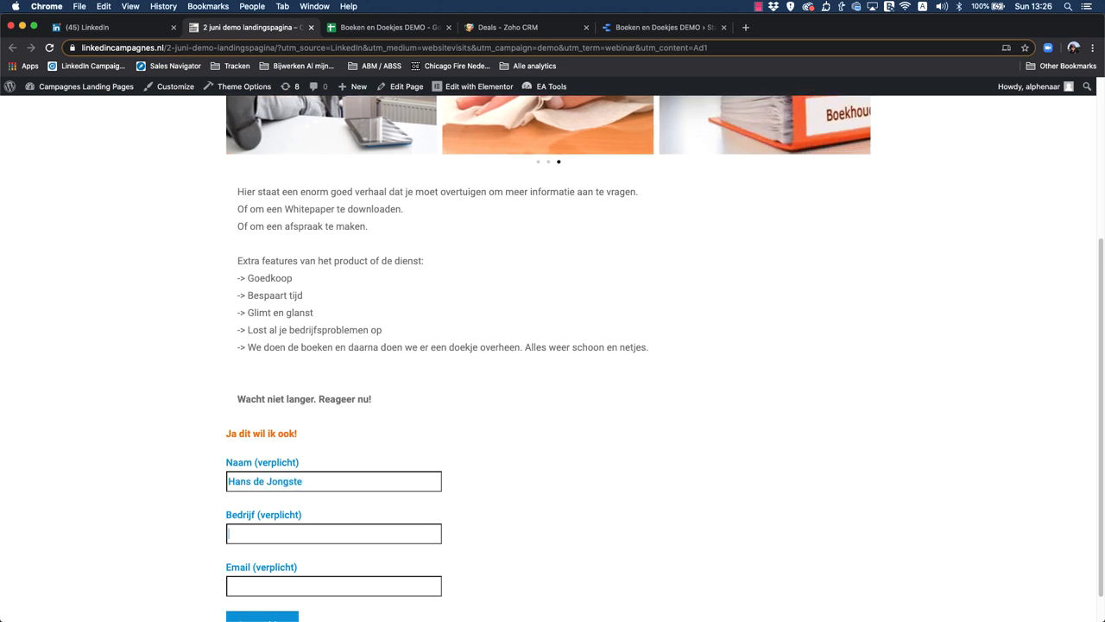
left_click(333, 533)
type("De ")
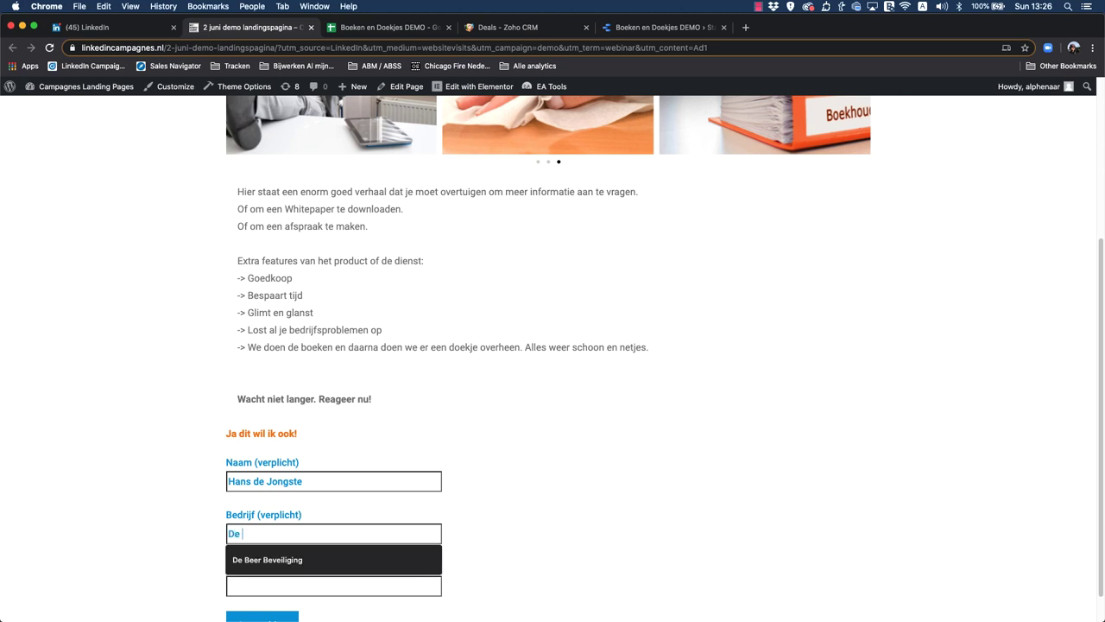
type("Jongste en C")
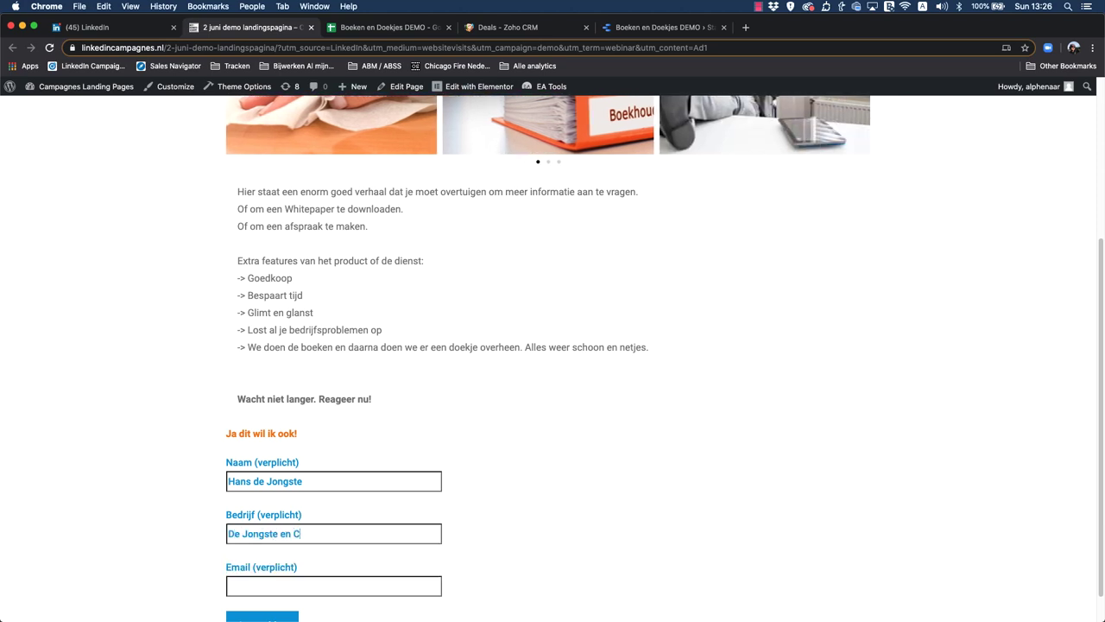
key("BackSpace")
type("Zonw")
key("BackSpace")
type("en")
Step: Fill in the lead's e-mail address and submit the Aanmelden sign-up form
key("Tab")
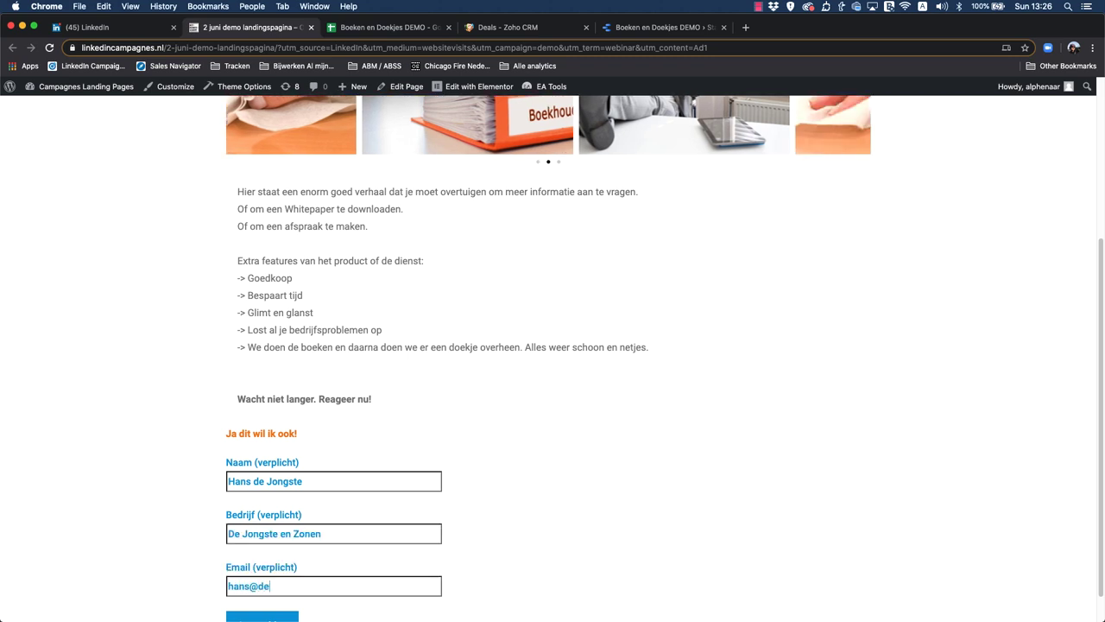
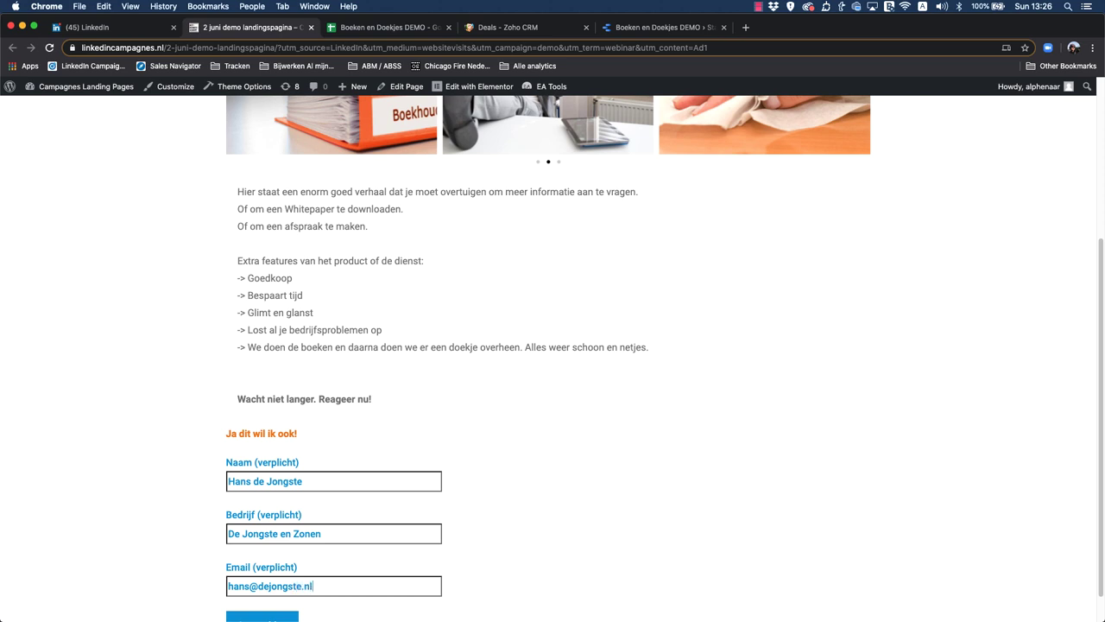
scroll(540, 446, "down", 2)
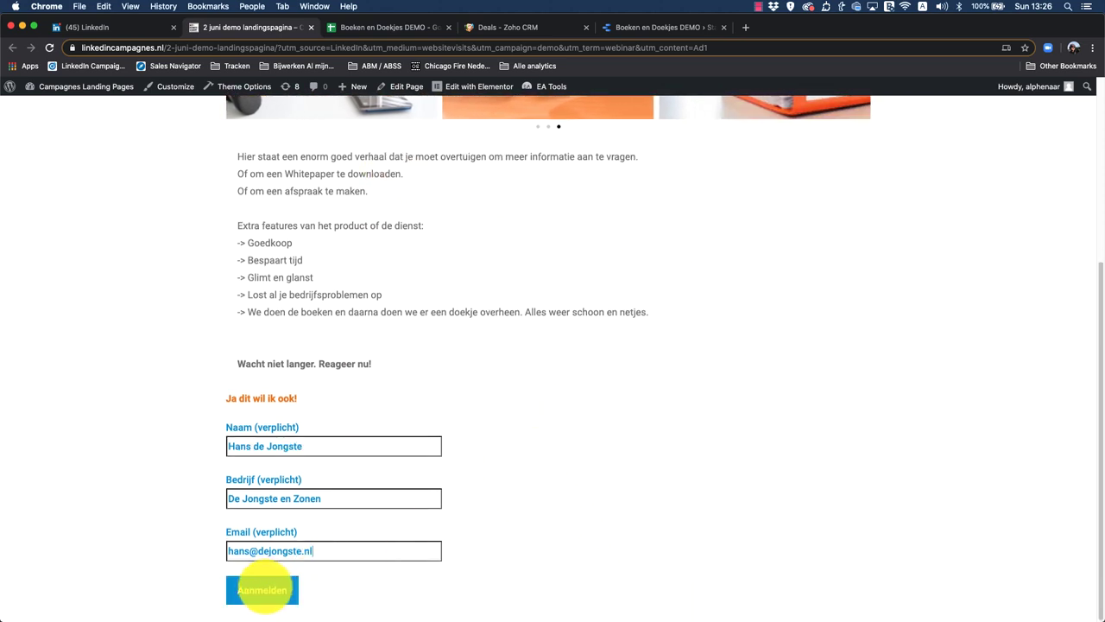
left_click(263, 589)
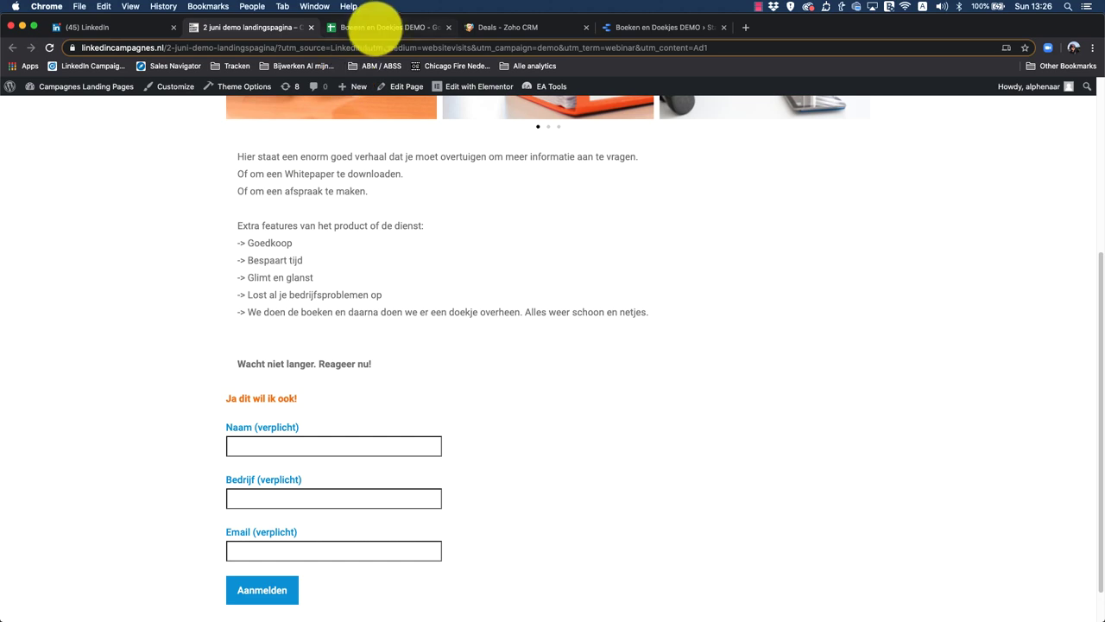
Step: In the Boeken en Doekjes DEMO sheet, inspect row 7's UTM values in E7 through I7
left_click(377, 27)
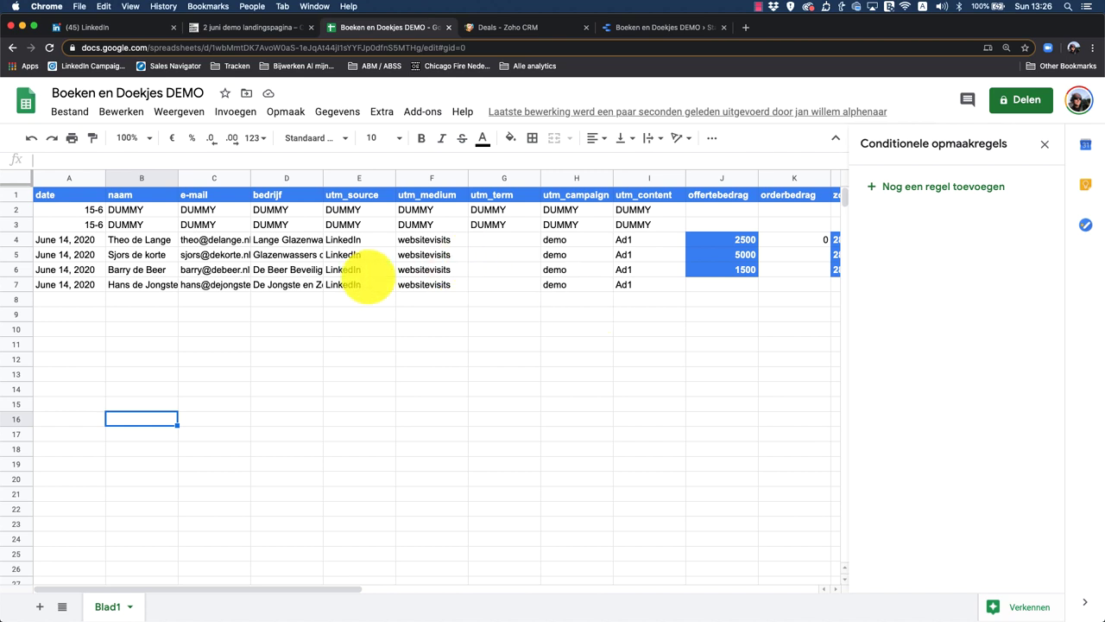
left_click(361, 284)
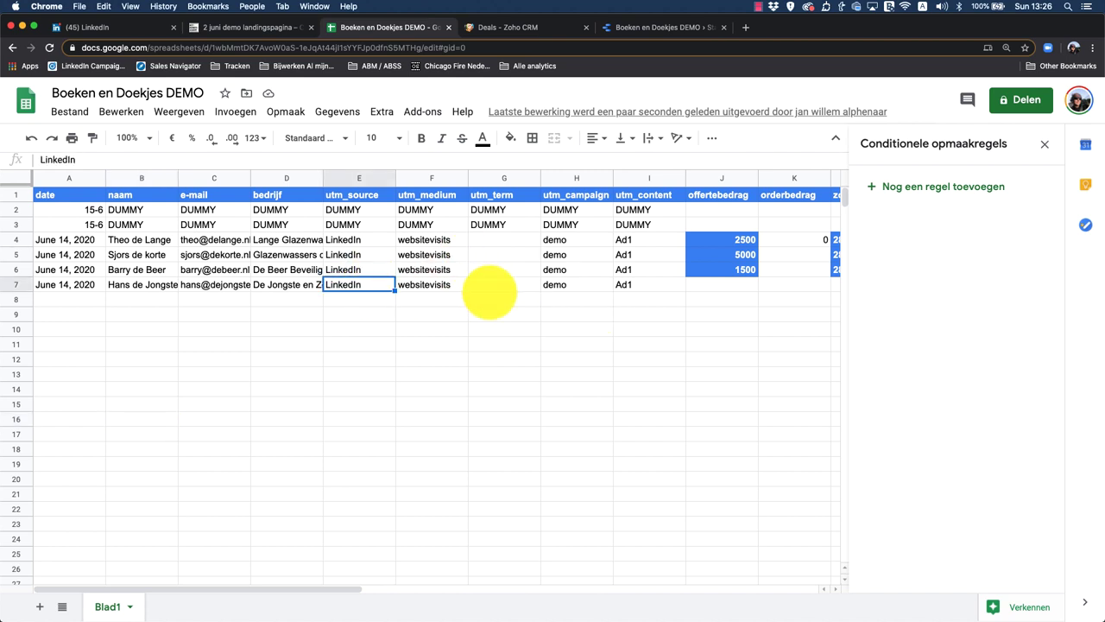
left_click(452, 287)
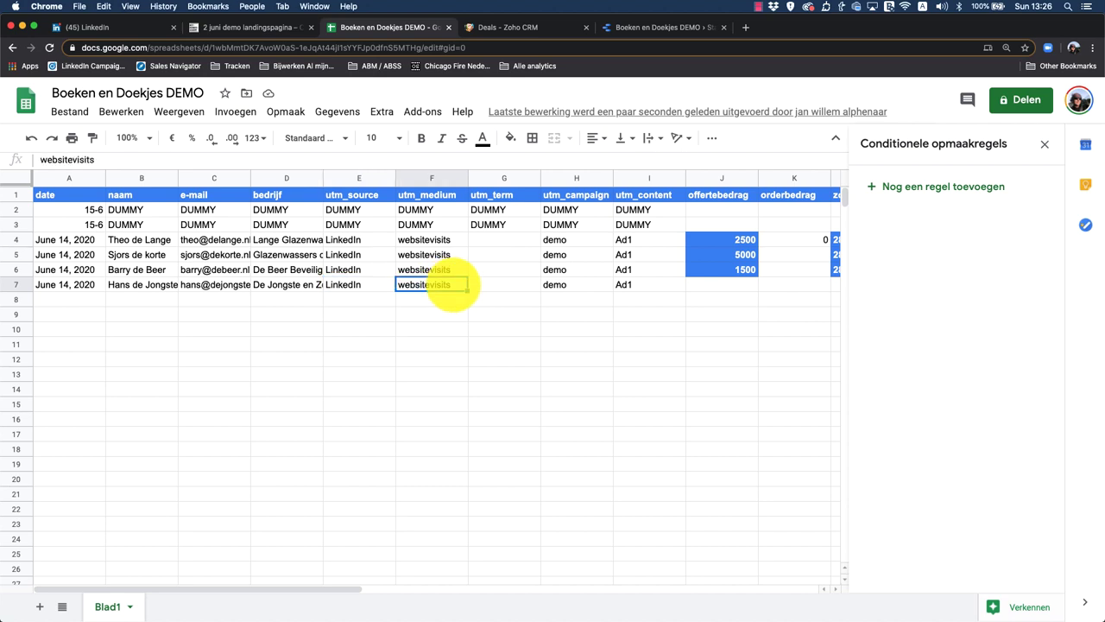
left_click(565, 285)
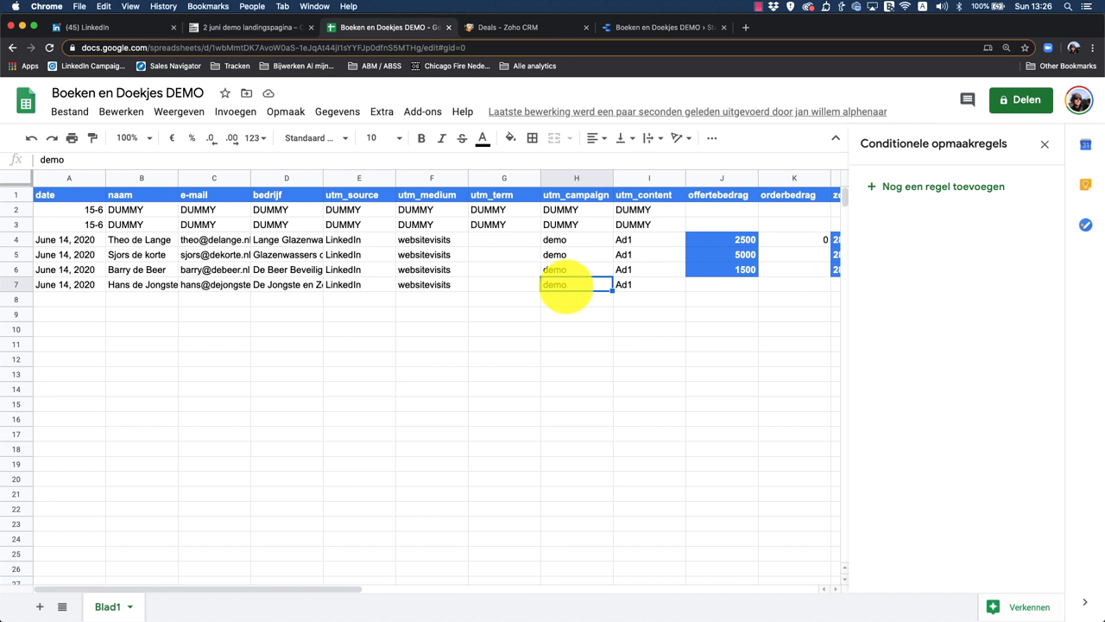
left_click(640, 286)
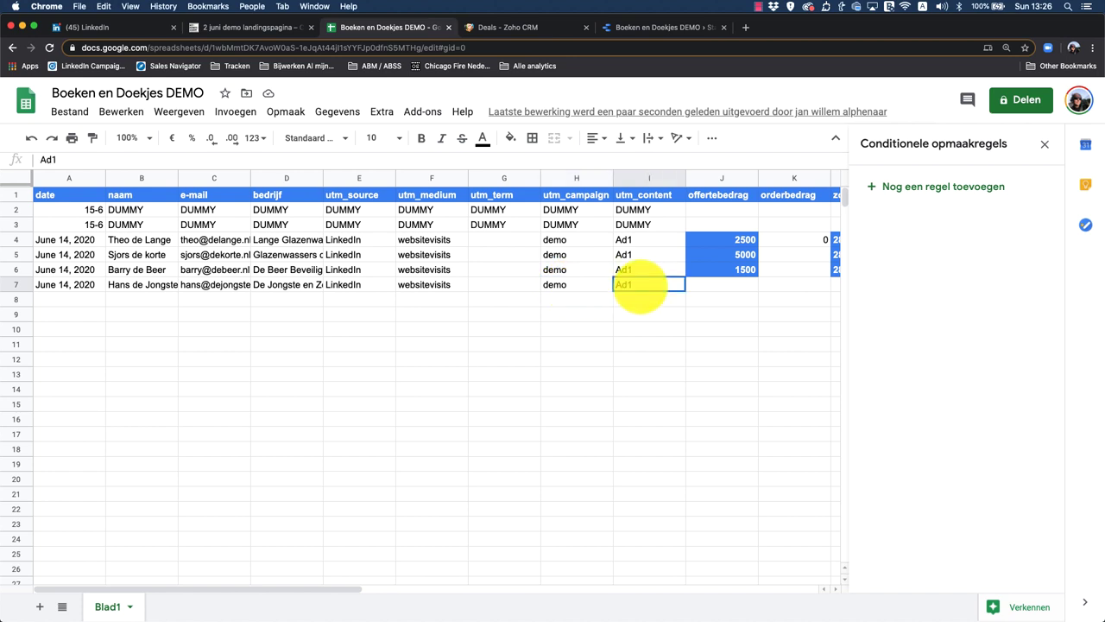
left_click(505, 285)
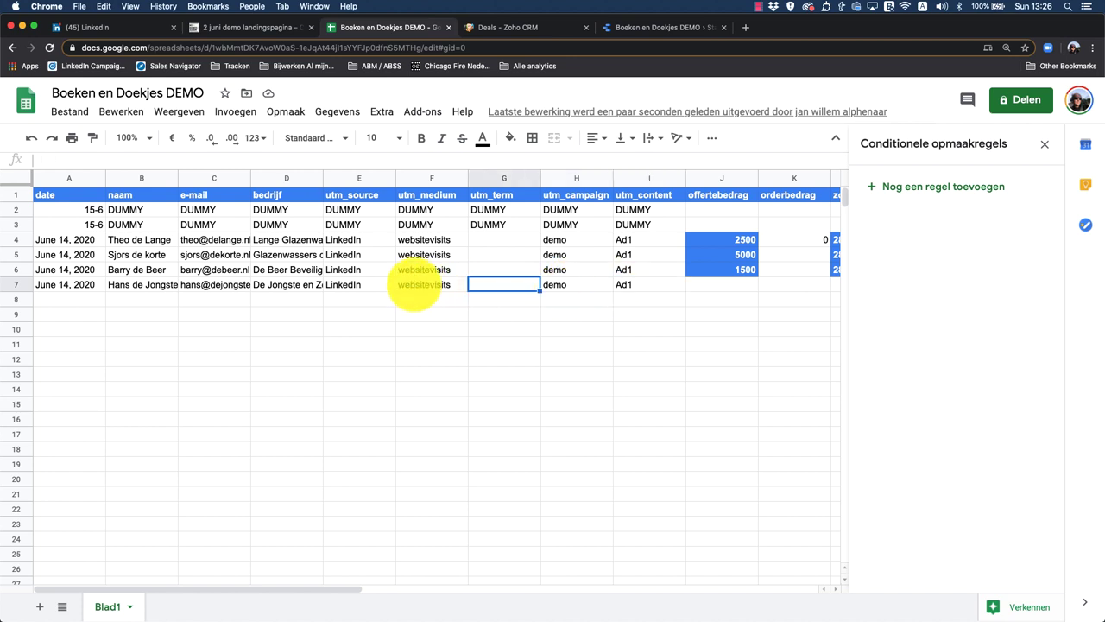
Step: Review row 7's medium, source, company, e-mail, name and date, then close the conditional formatting panel
left_click(413, 285)
left_click(345, 285)
left_click(289, 285)
left_click(215, 286)
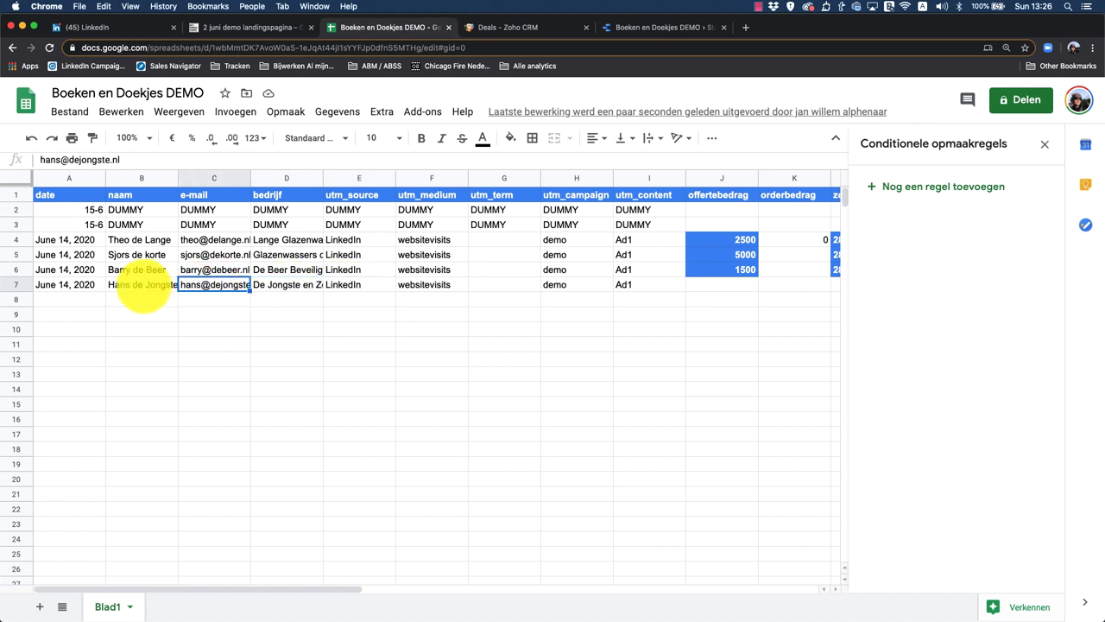
left_click(142, 288)
left_click(69, 285)
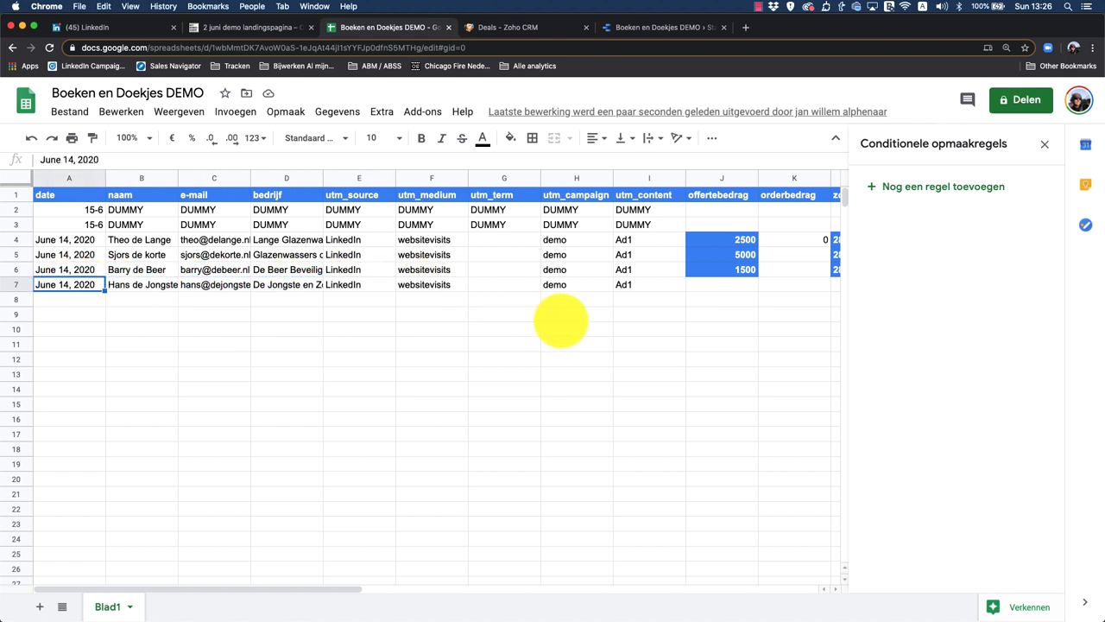
left_click(1044, 144)
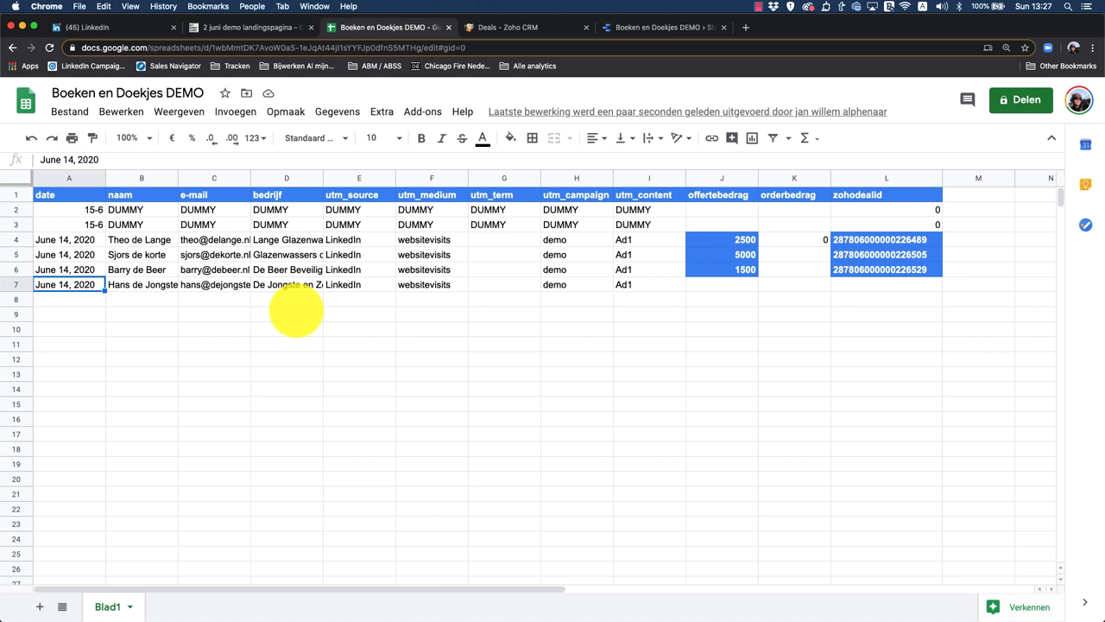
Step: Reload the Zoho CRM Deals board and open the De Beer Beveiliging deal in Qualificatie
left_click(505, 27)
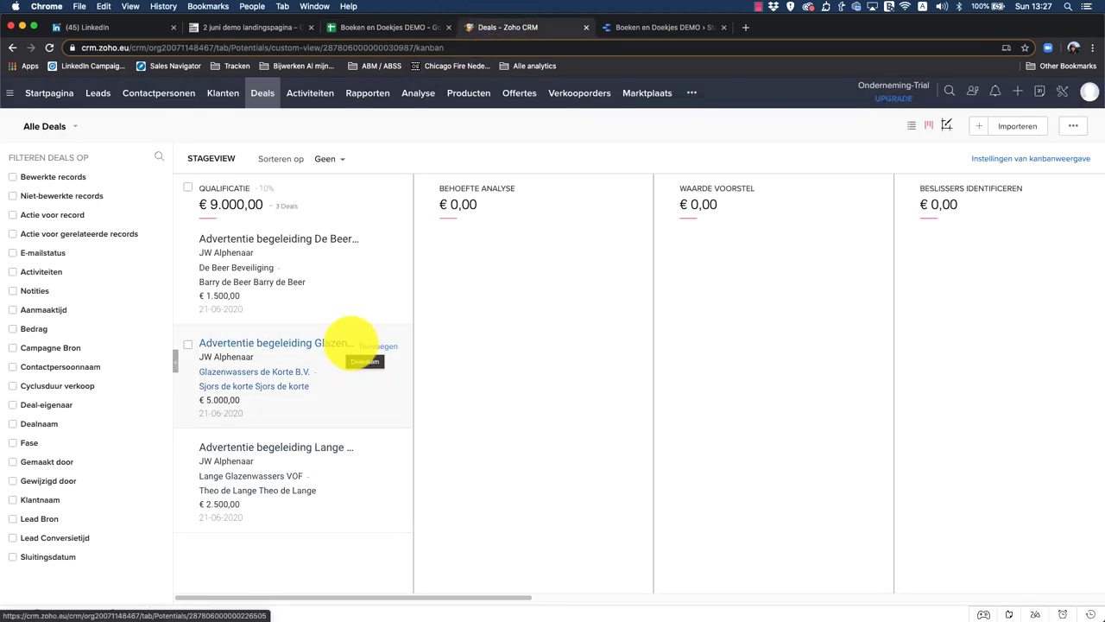
left_click(49, 47)
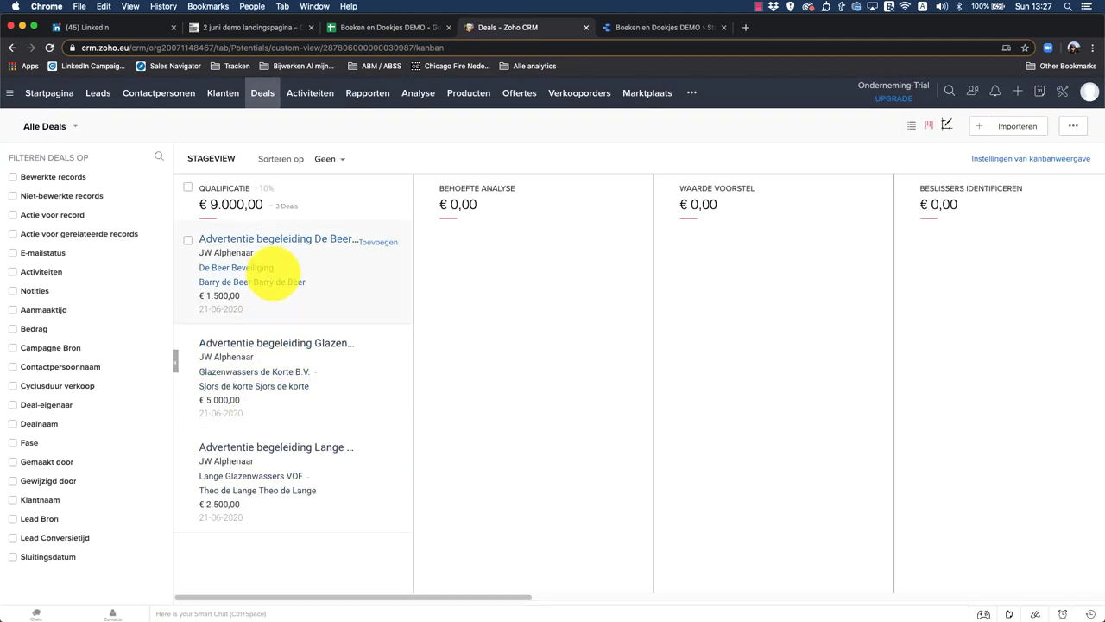
left_click(278, 237)
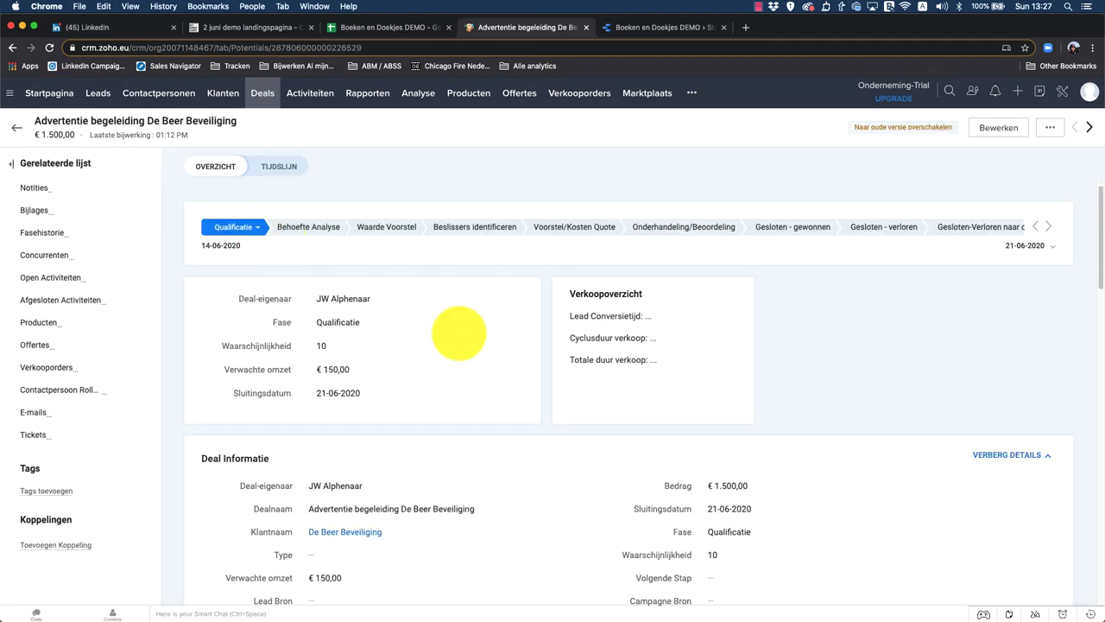
Step: Scroll through the De Beer Beveiliging deal record, then return to the Boeken en Doekjes DEMO sheet
scroll(562, 418, "down", 5)
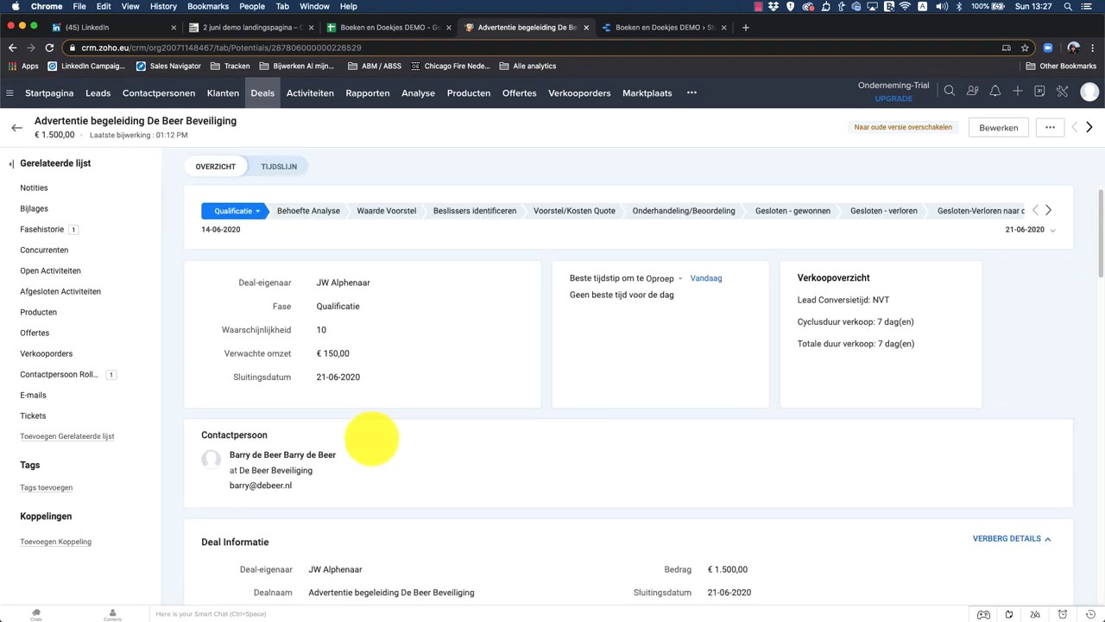
scroll(531, 467, "down", 10)
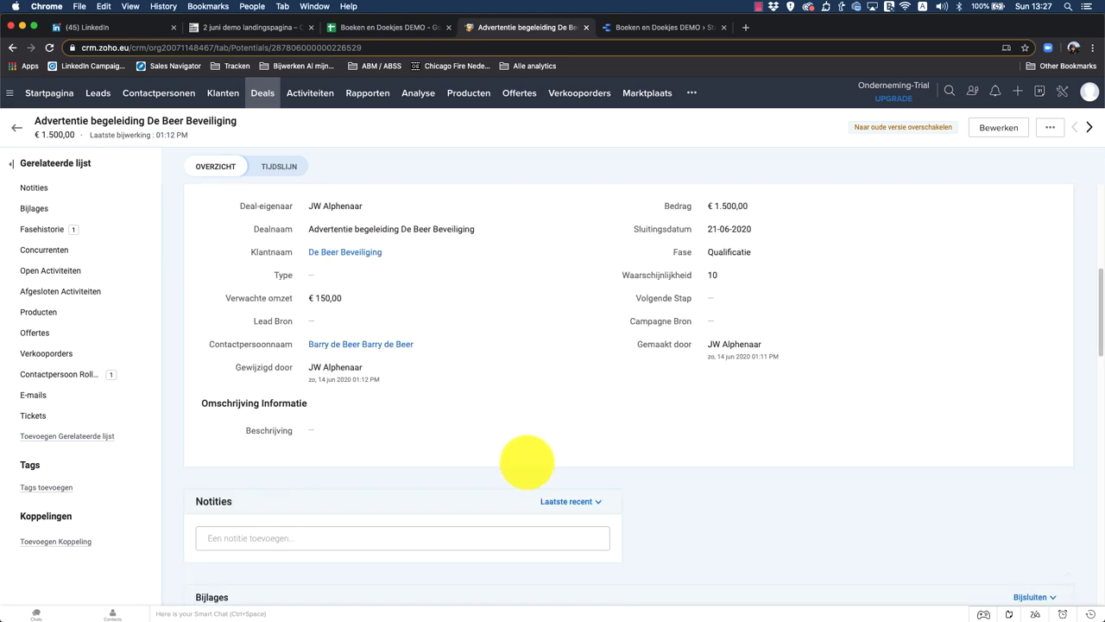
scroll(633, 424, "up", 15)
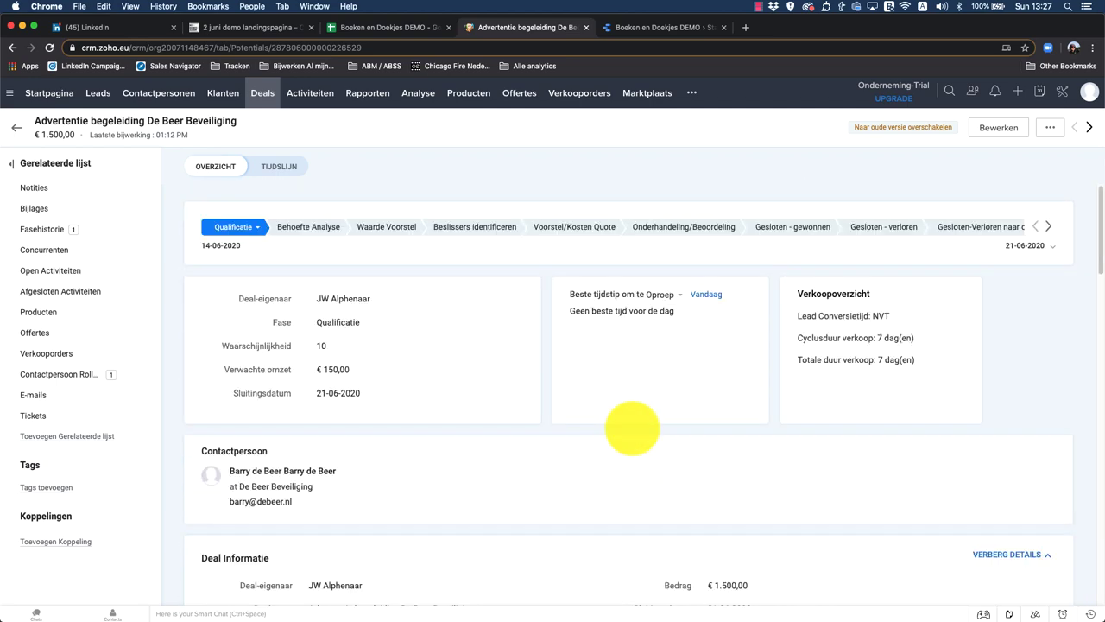
scroll(526, 424, "down", 2)
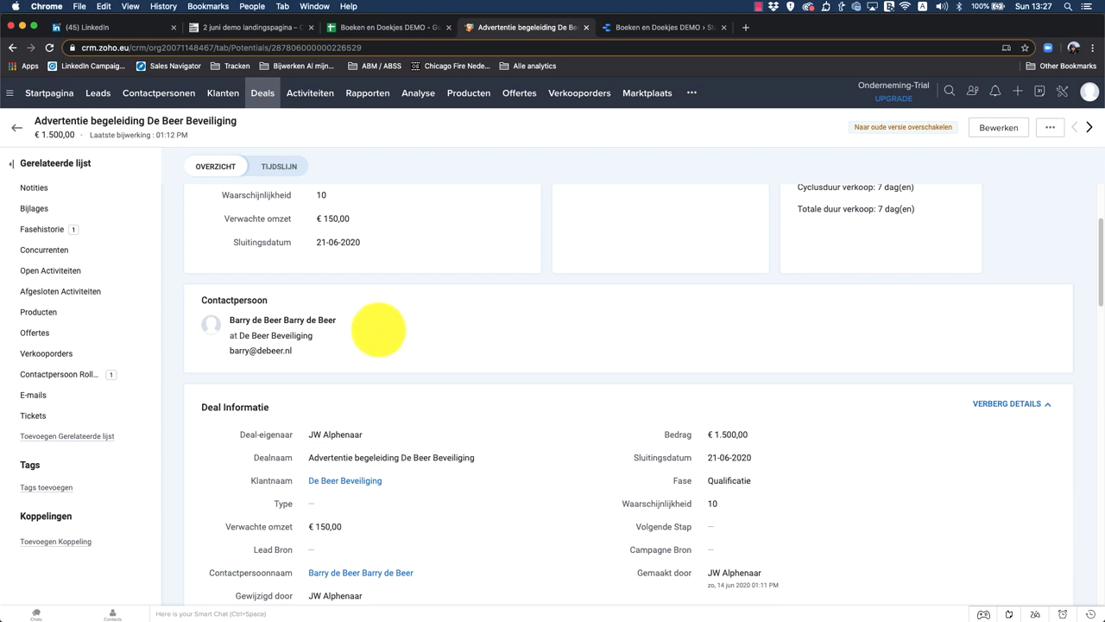
scroll(535, 397, "down", 5)
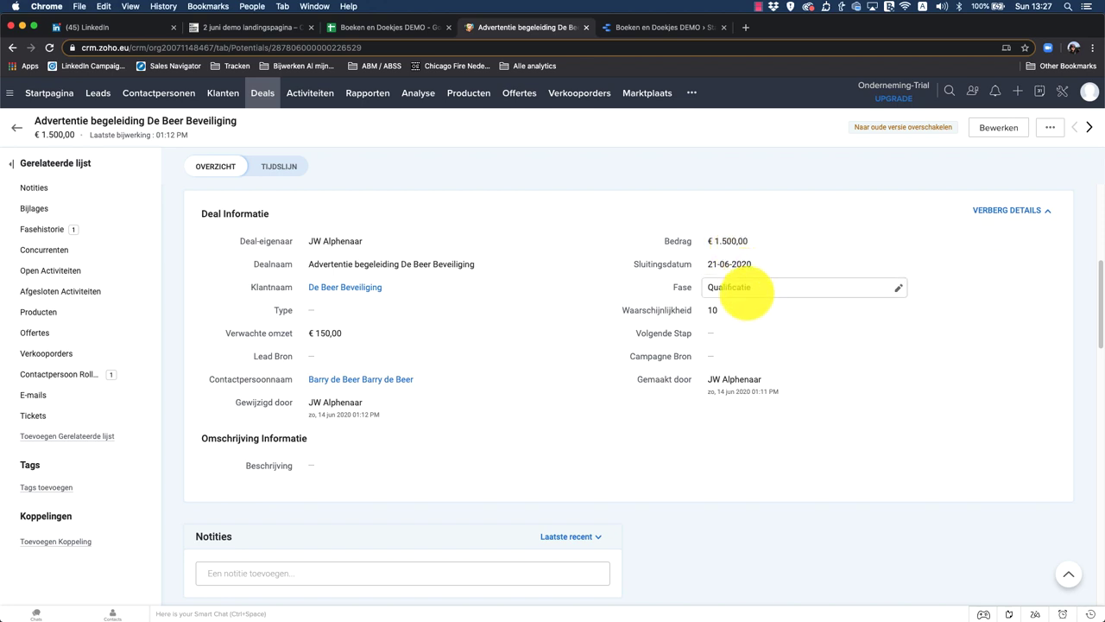
scroll(515, 309, "up", 5)
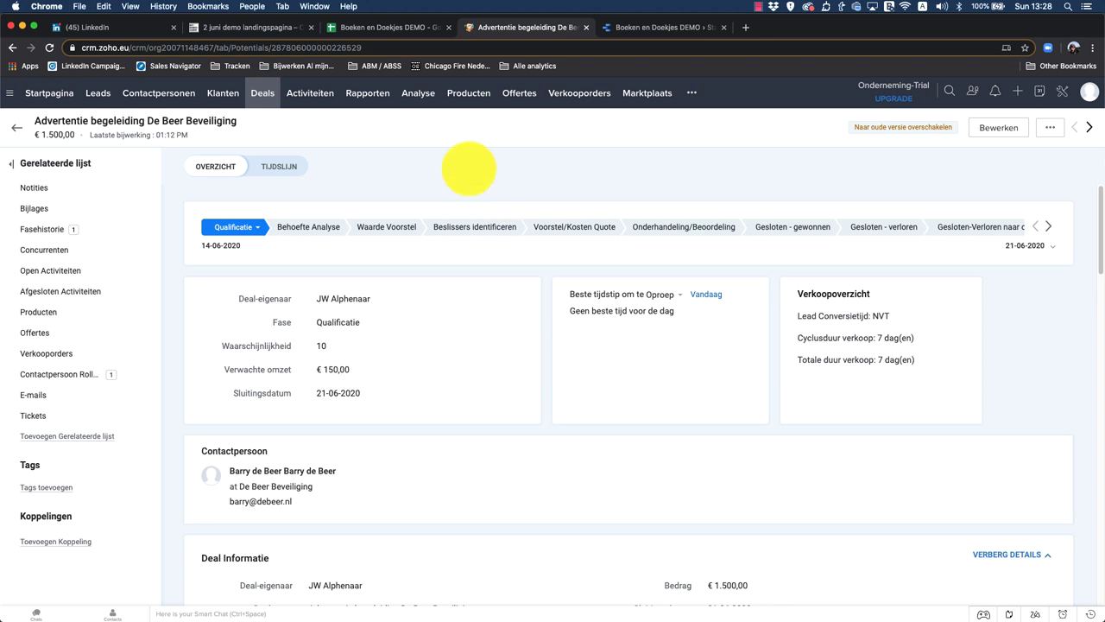
left_click(374, 22)
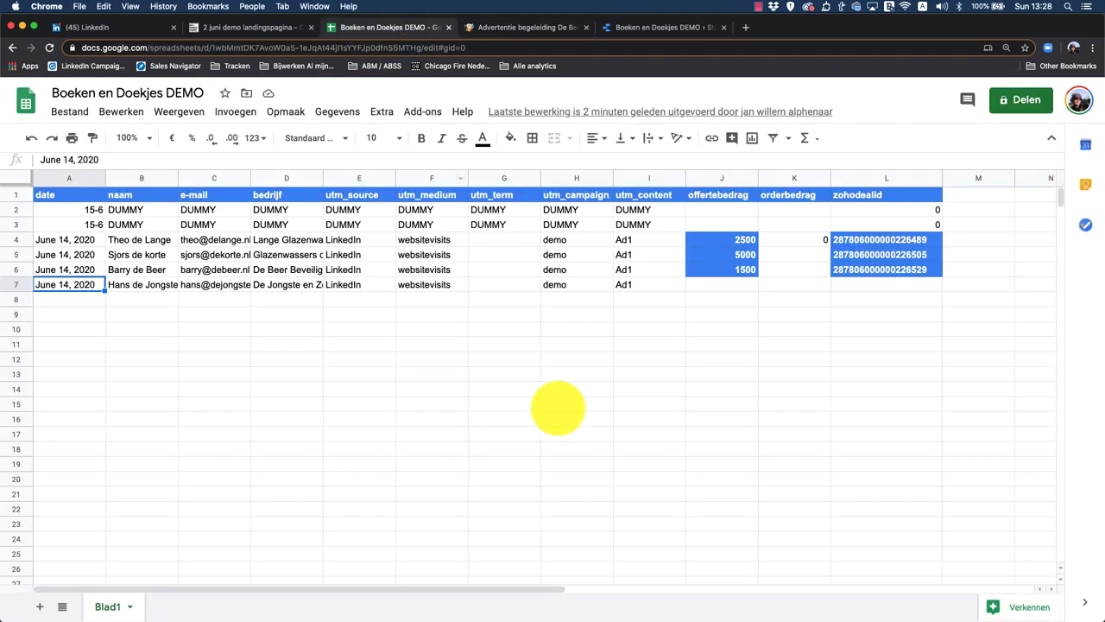
Step: Select row 7's cells until the zohodealid column L7 shows the synced Zoho deal ID
left_click(242, 303)
left_click(140, 299)
left_click(145, 285)
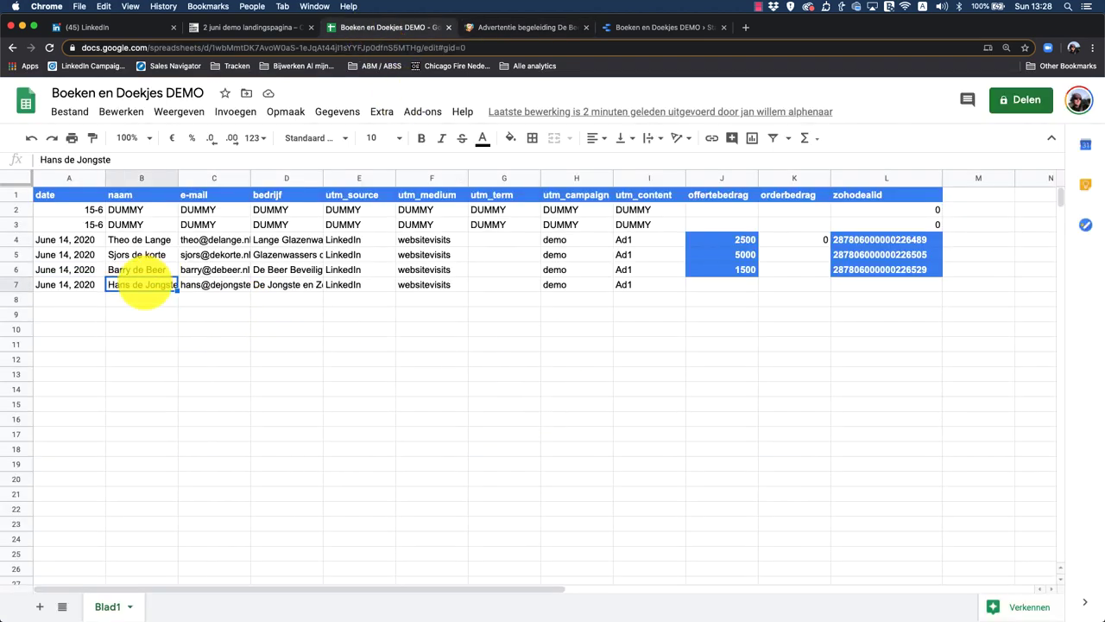
left_click(57, 284)
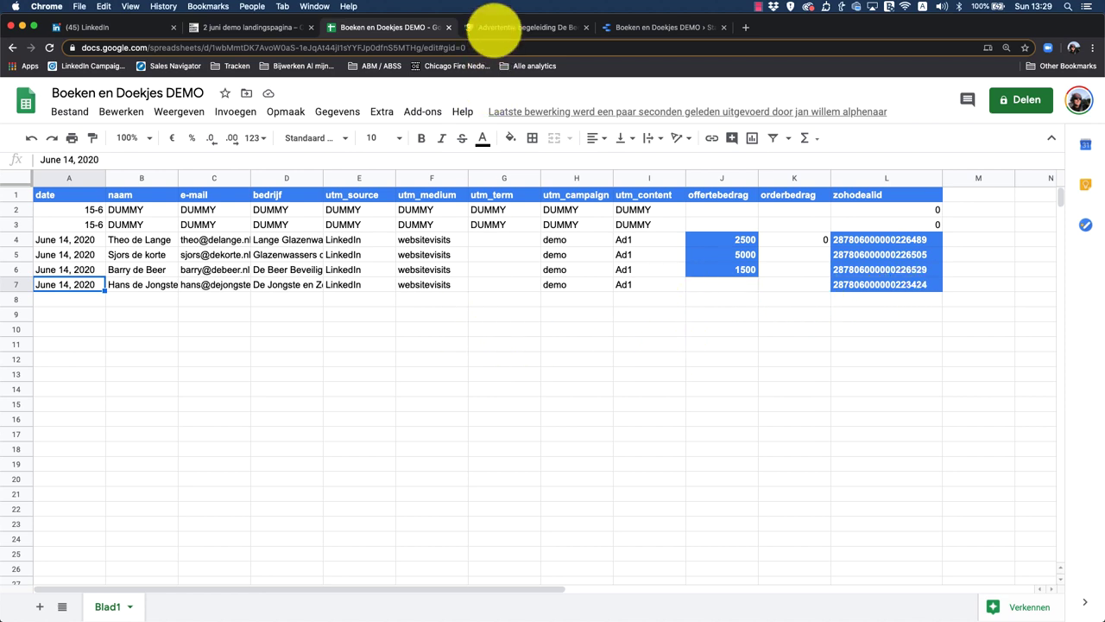
Step: Reload Zoho's Deals overview and open the Advertentie begeleiding De Jongste en Zonen deal
left_click(494, 27)
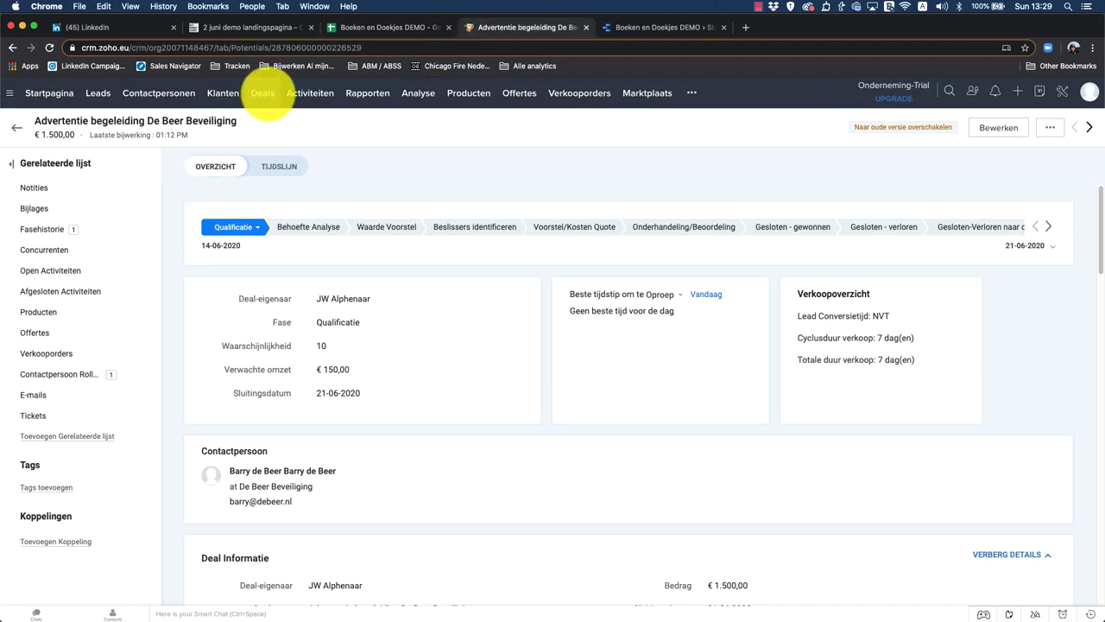
left_click(262, 94)
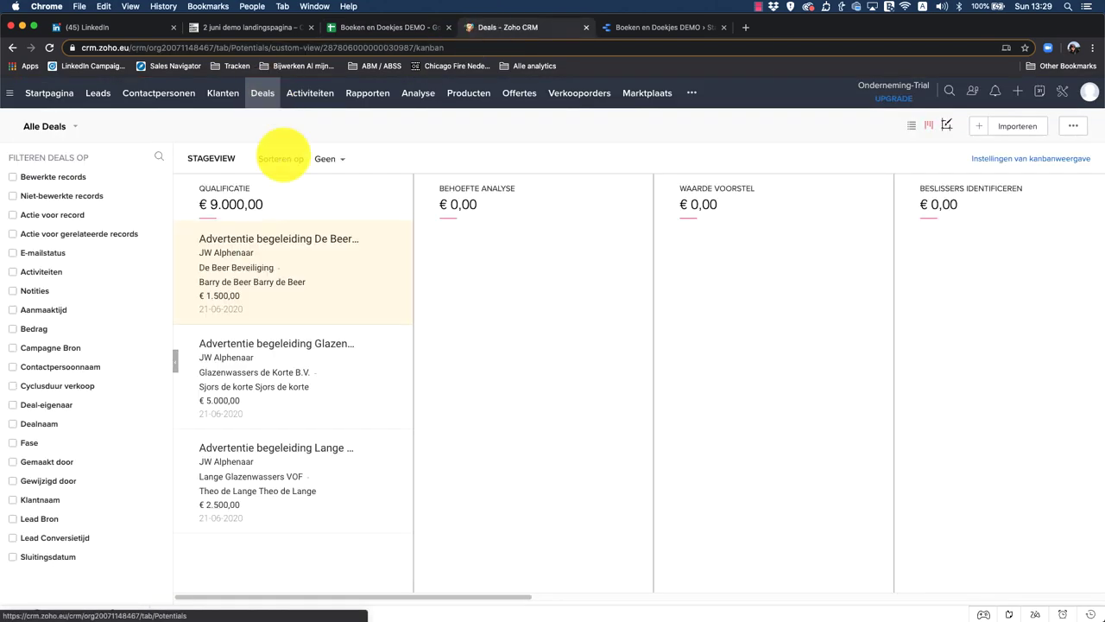
left_click(50, 48)
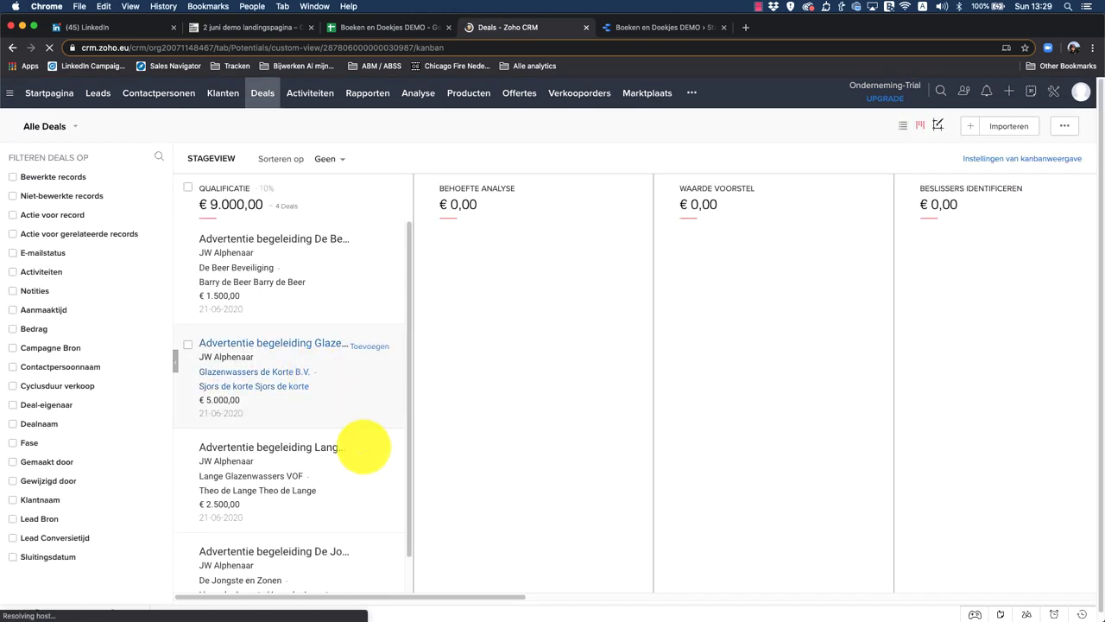
scroll(358, 375, "down", 1)
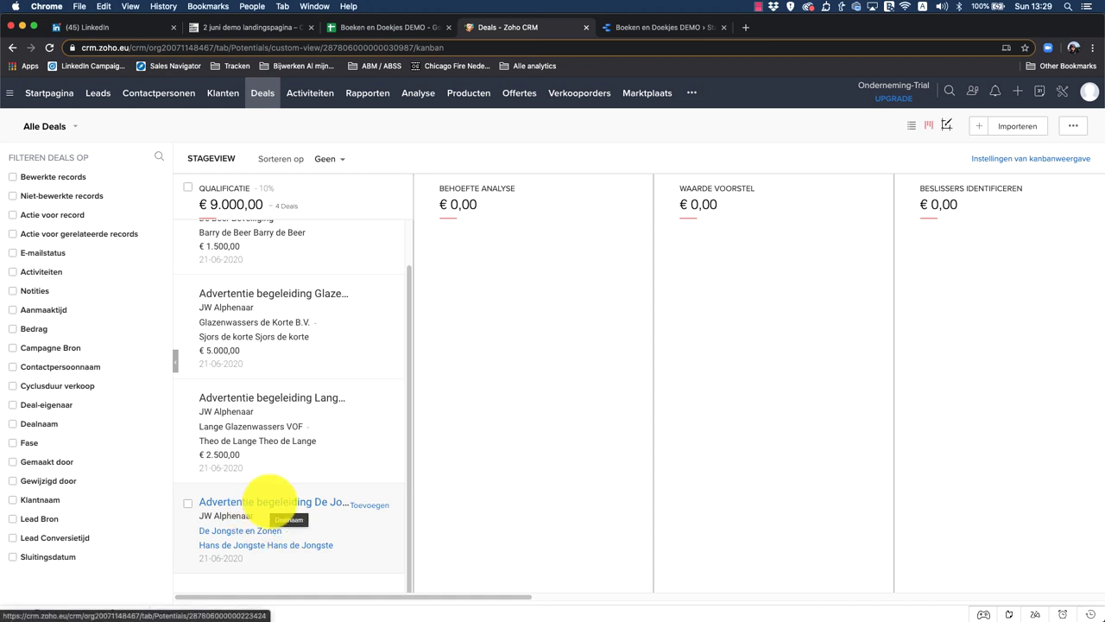
left_click(269, 500)
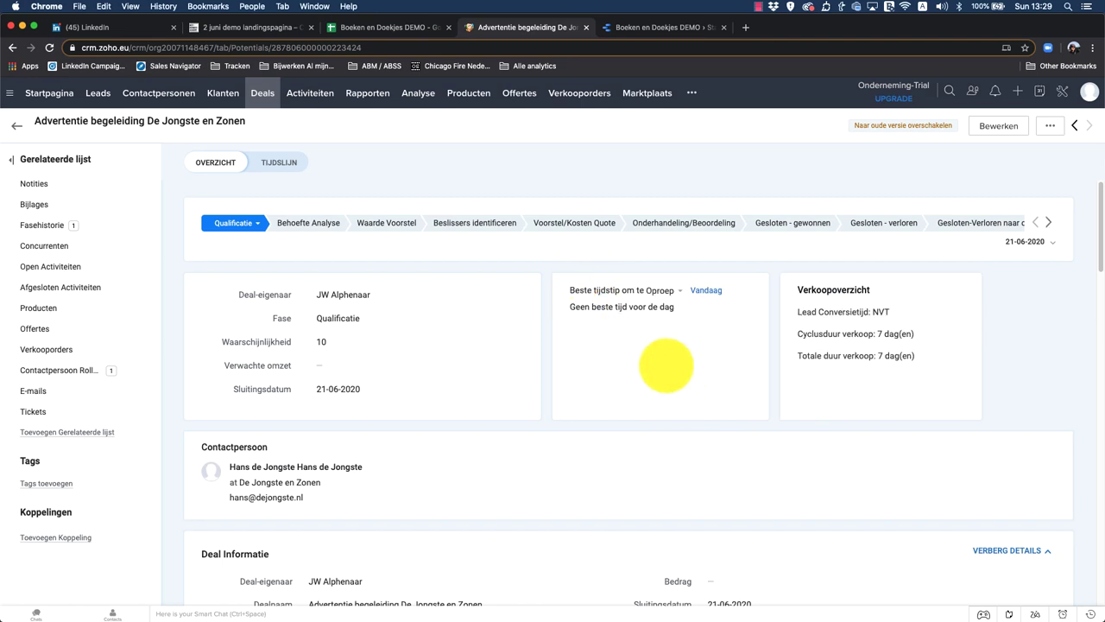
Step: After checking the spreadsheet row, set the deal's Bedrag to 2500 and save it
scroll(666, 365, "down", 5)
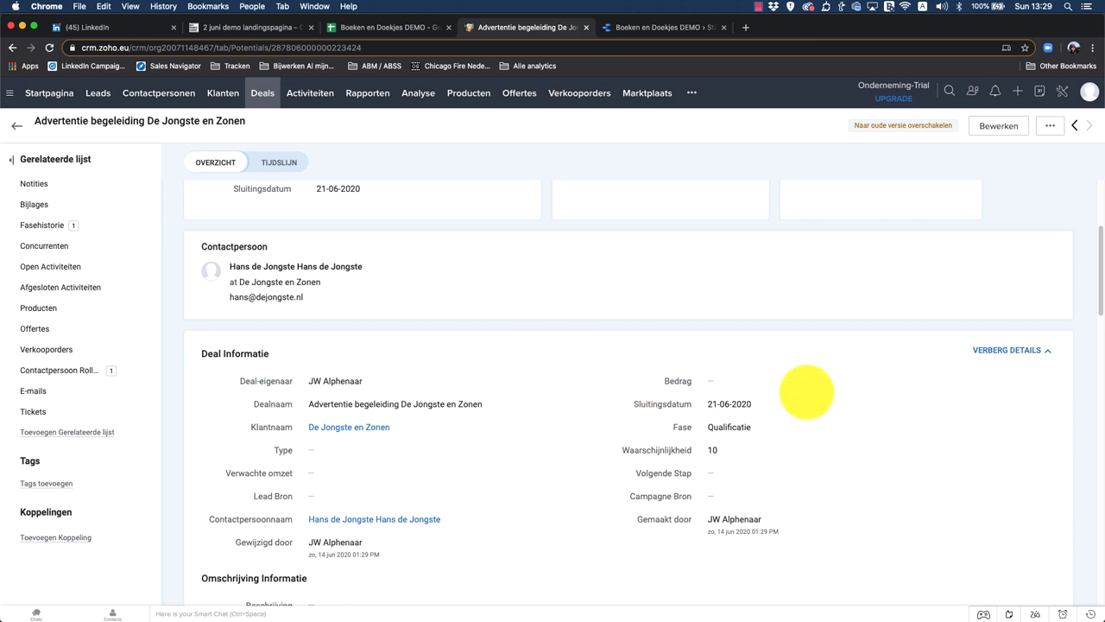
left_click(380, 24)
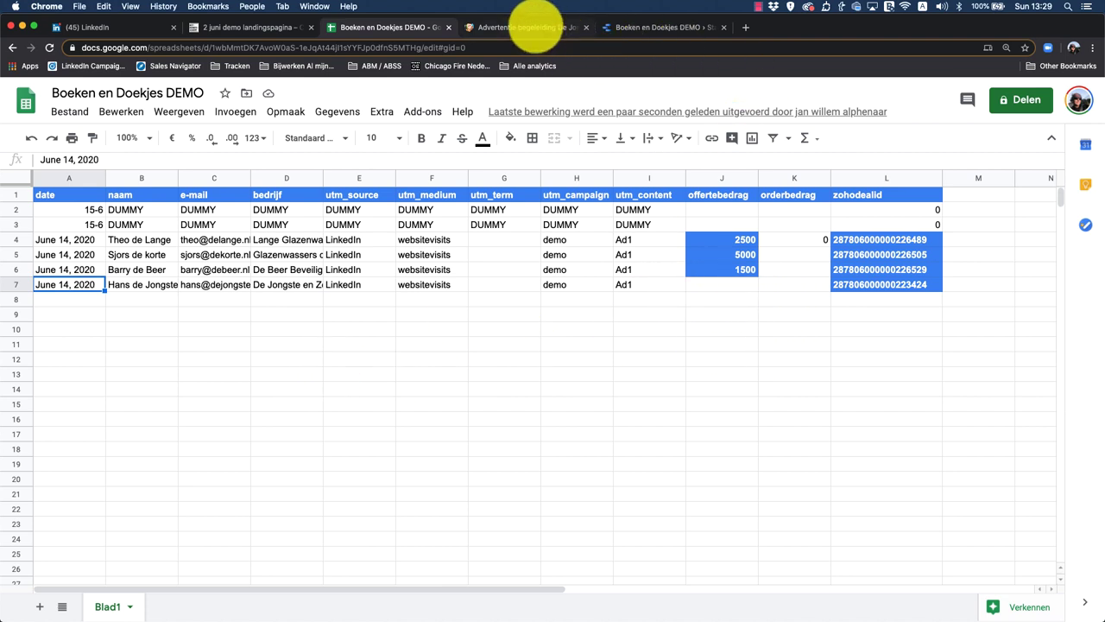
left_click(531, 27)
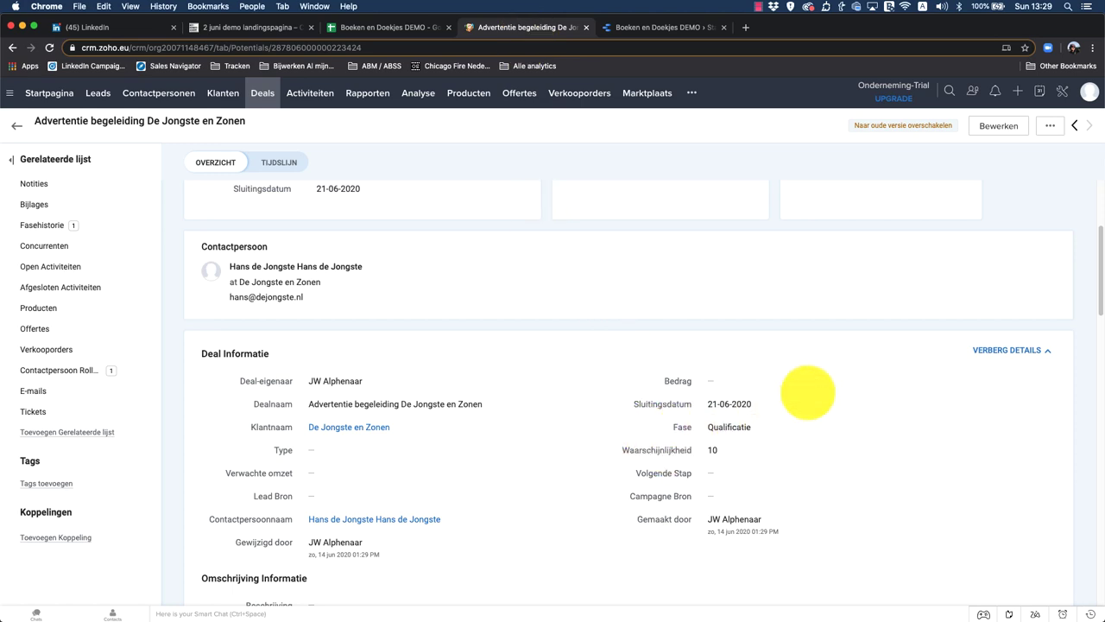
mouse_move(855, 382)
left_click(898, 381)
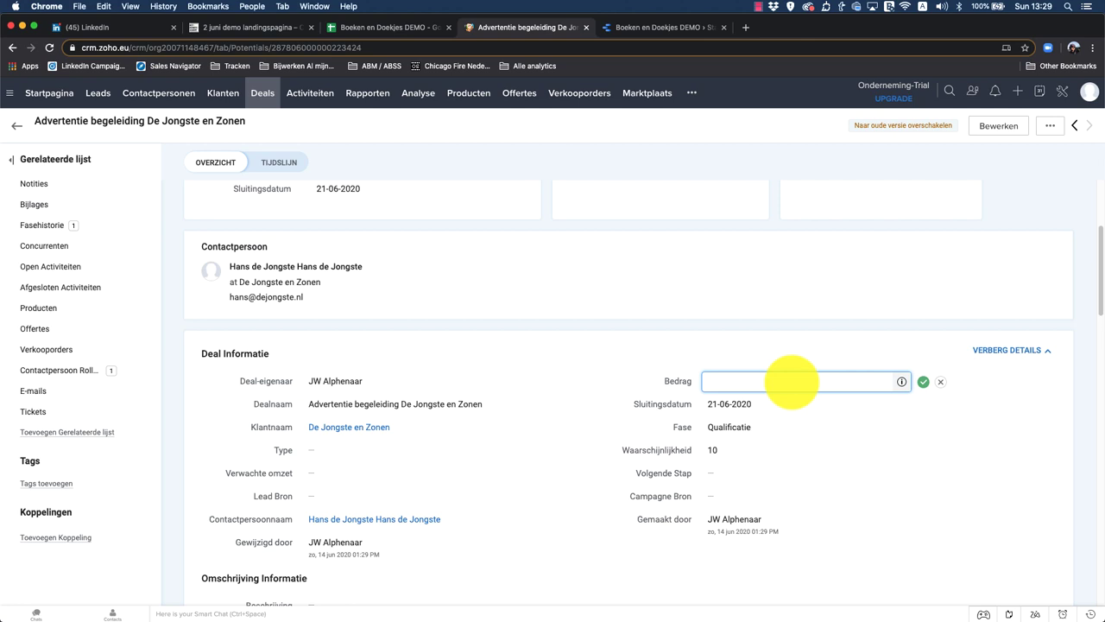
left_click(790, 381)
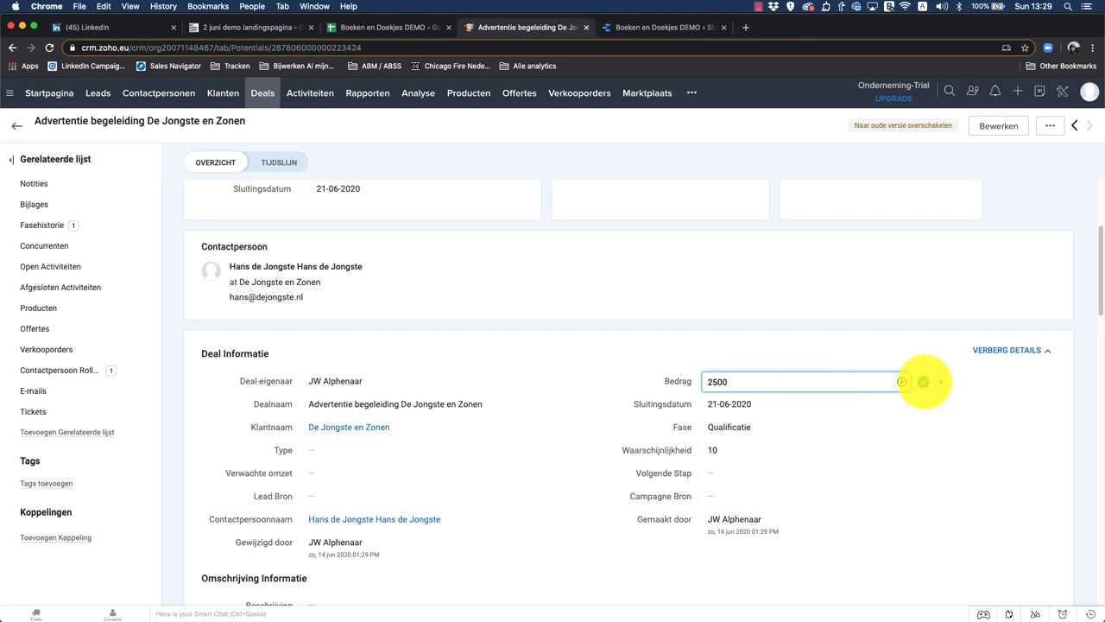
left_click(923, 382)
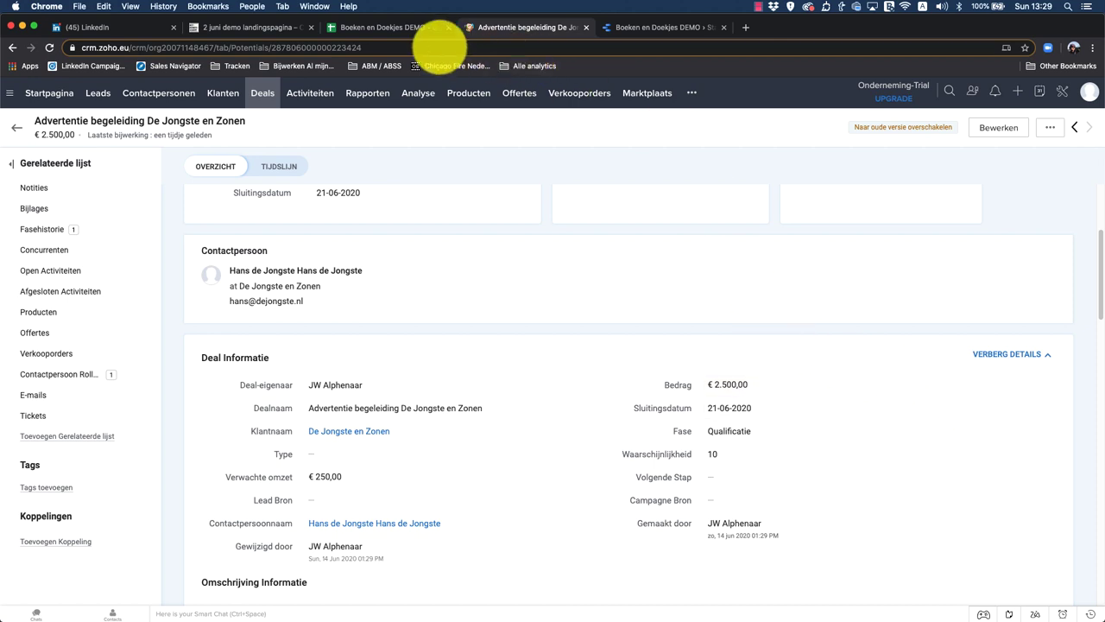
Step: Confirm J7 shows offertebedrag 2500, then switch to the Data Studio report
left_click(376, 26)
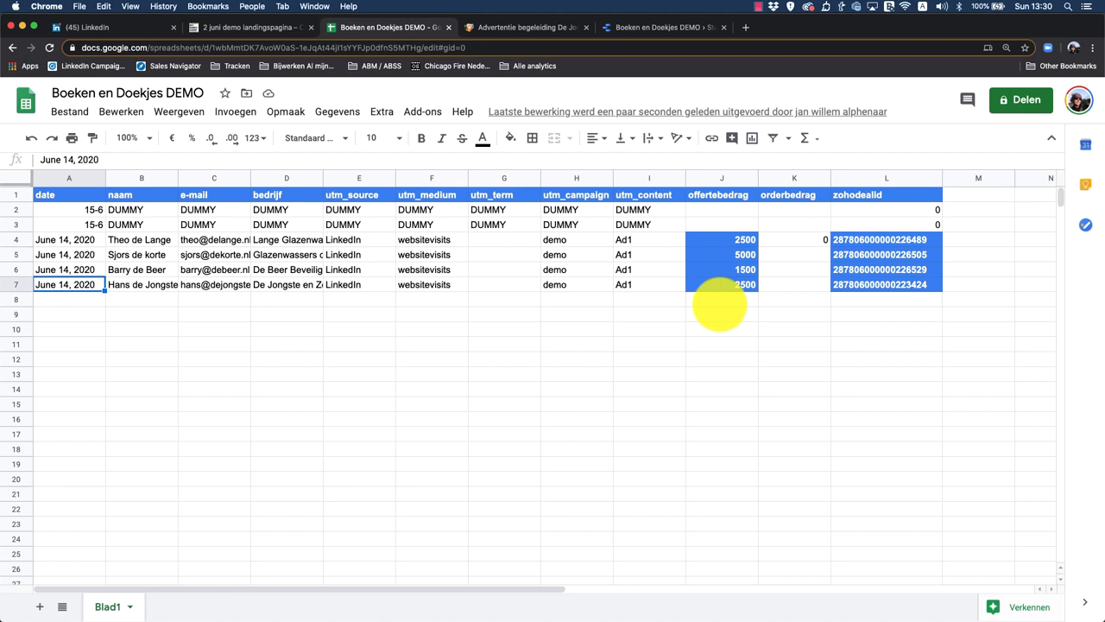
left_click(660, 28)
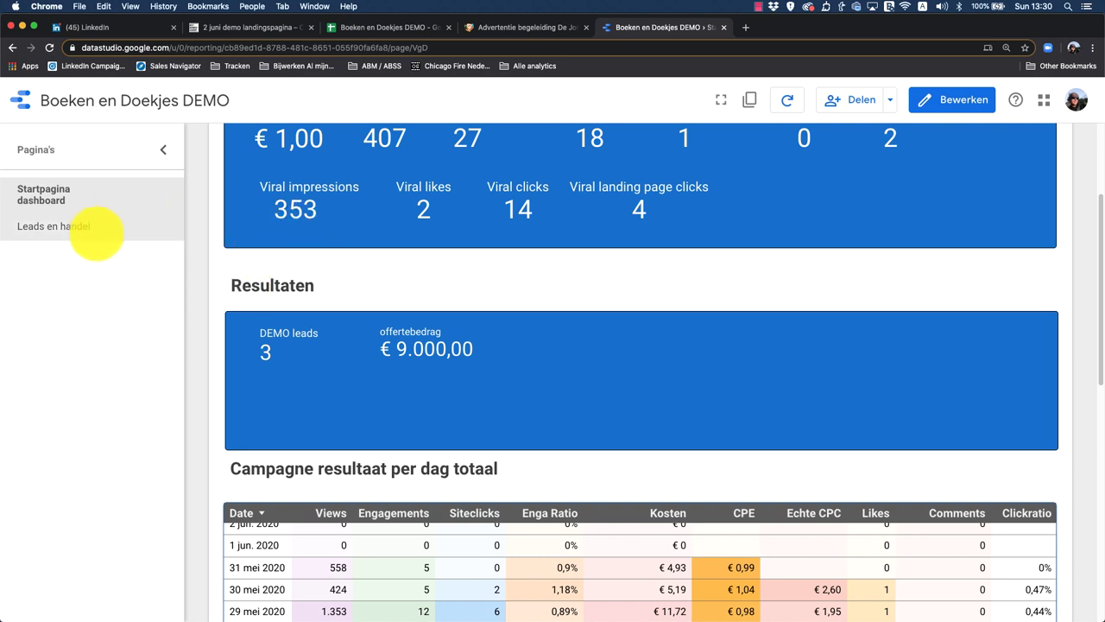
Step: Refresh the Leads en handel page's data and highlight the 11.500 offertebedrag total
left_click(76, 225)
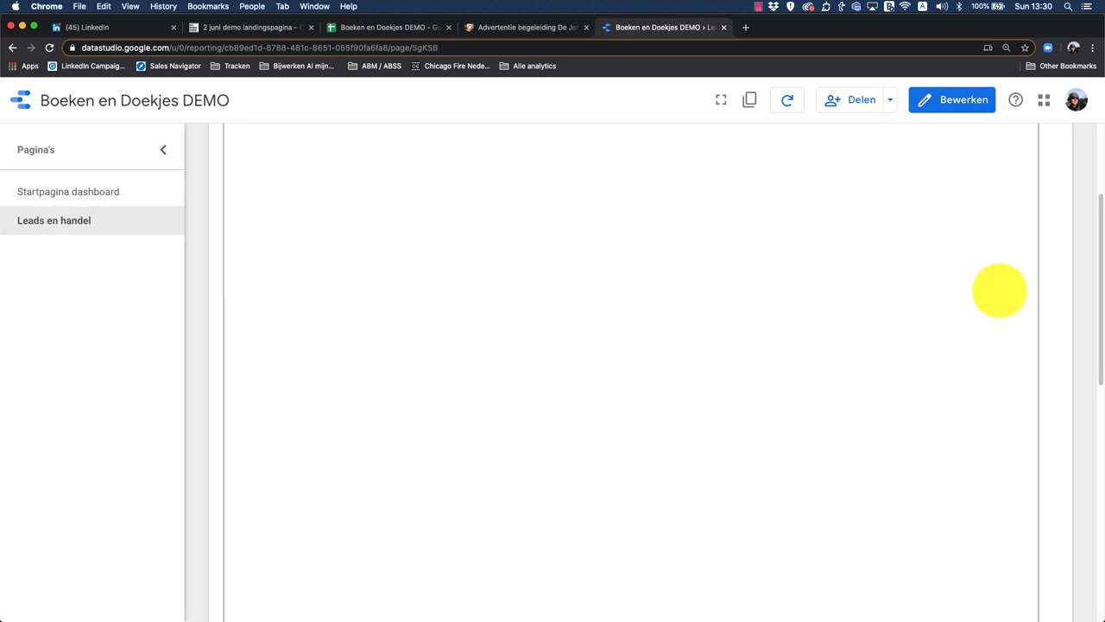
left_click(786, 97)
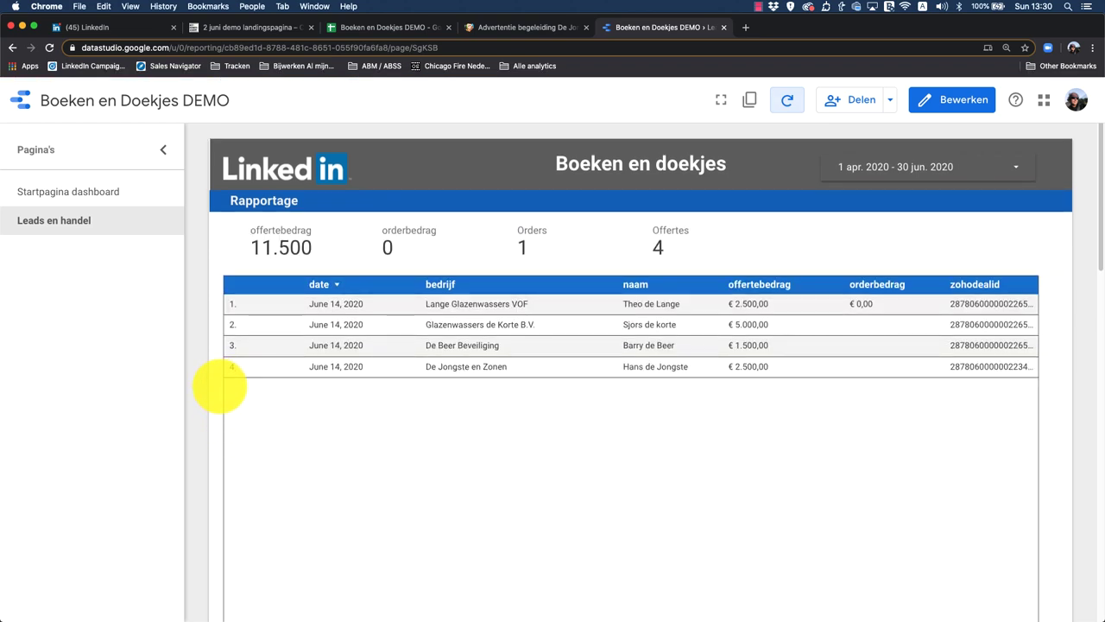
scroll(291, 357, "down", 1)
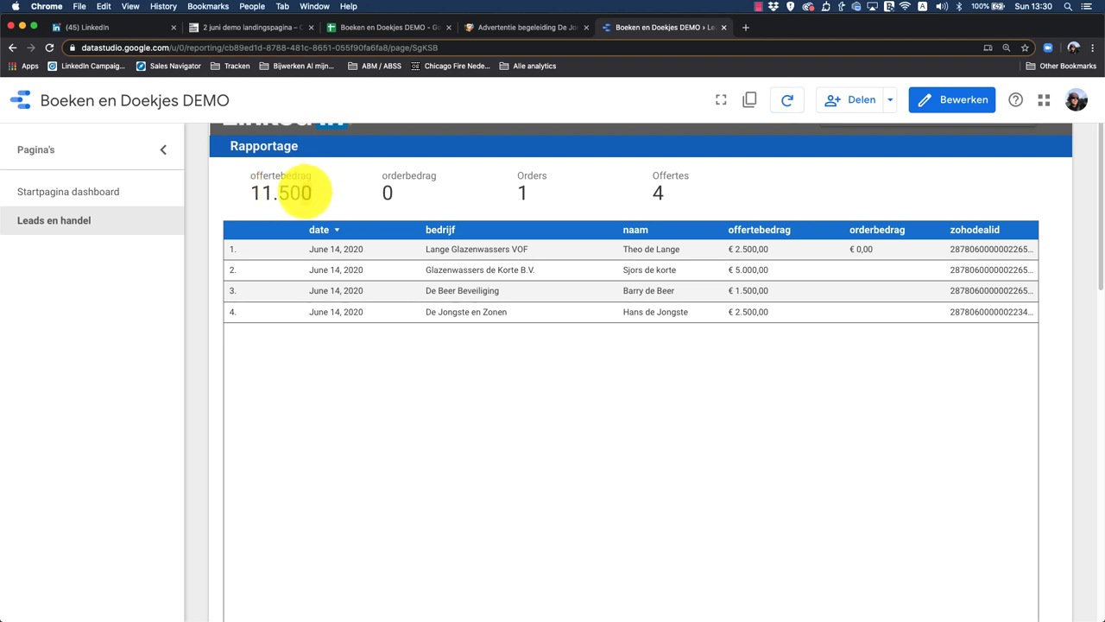
left_click_drag(306, 191, 259, 191)
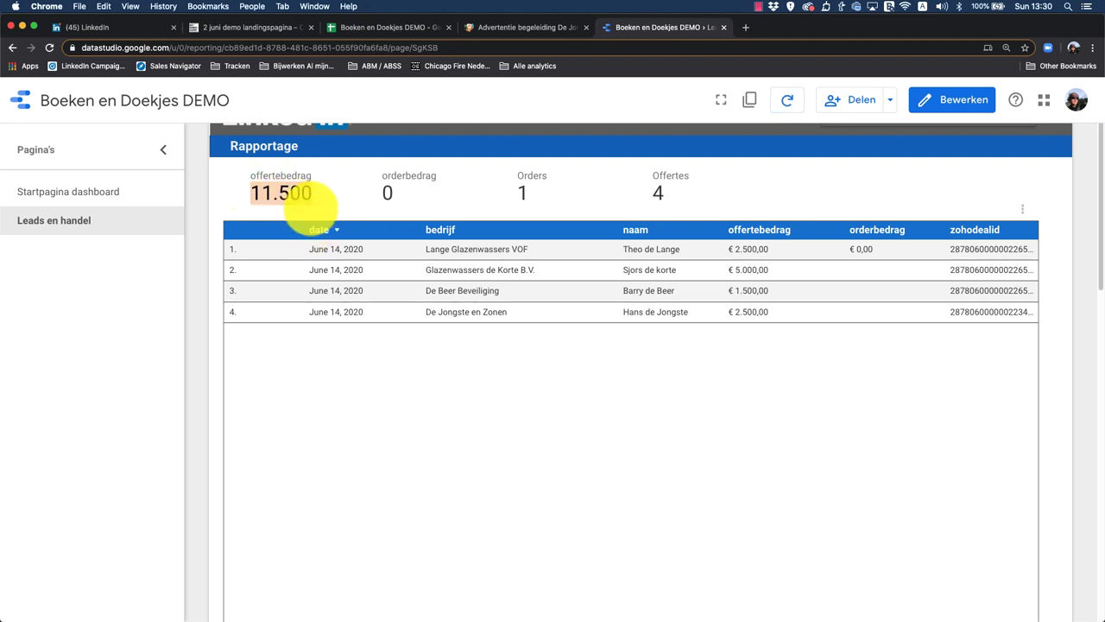